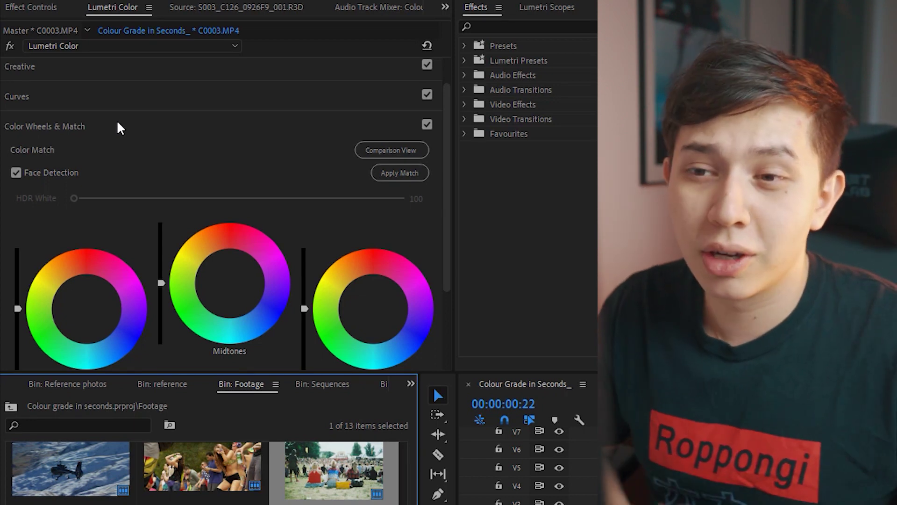
- Scrub between the Shibuya crossing and helicopter clips, then park the playhead on the helicopter shot
click(118, 123)
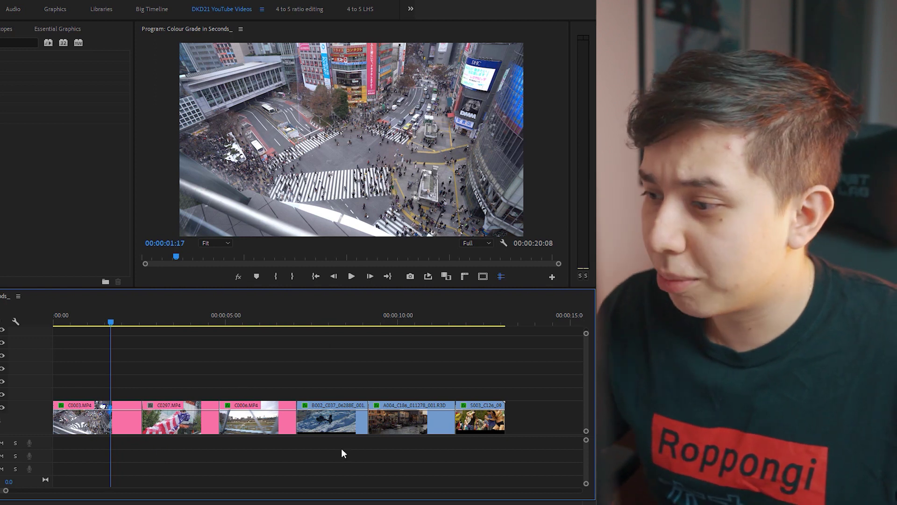
drag(313, 317, 328, 318)
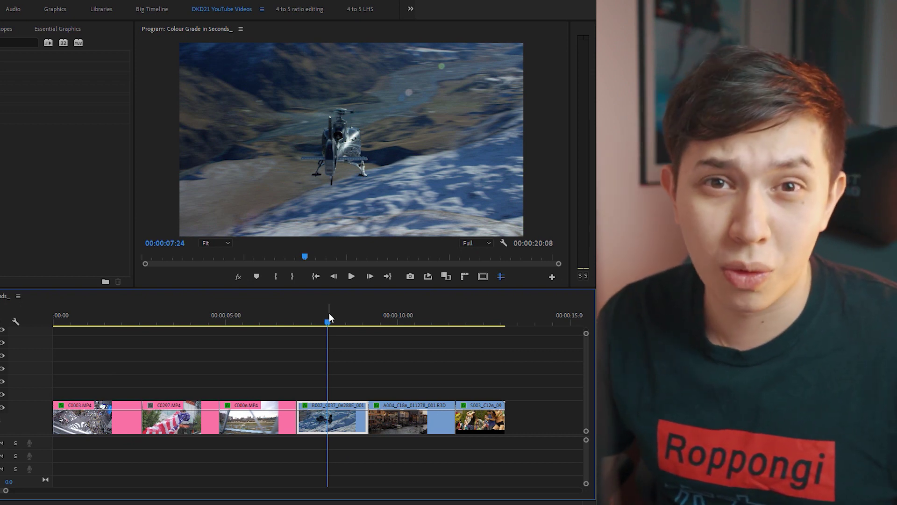
drag(329, 318, 116, 318)
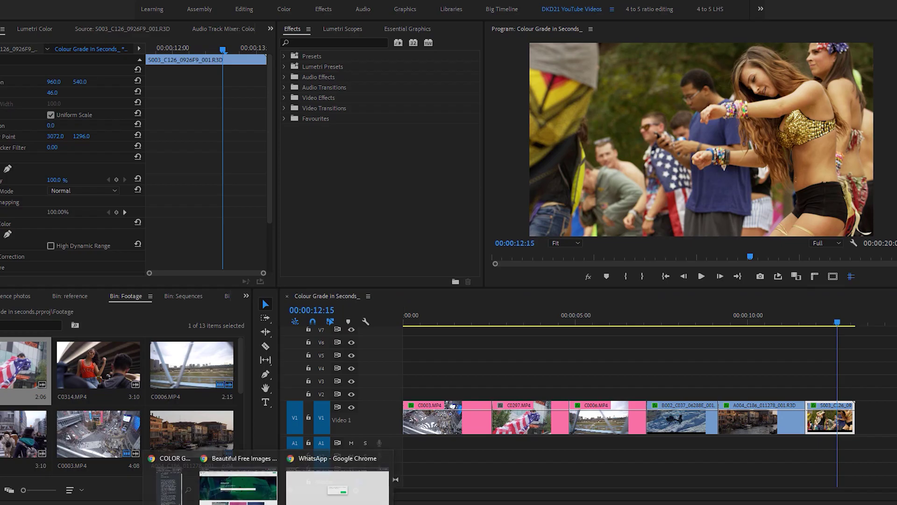
click(262, 483)
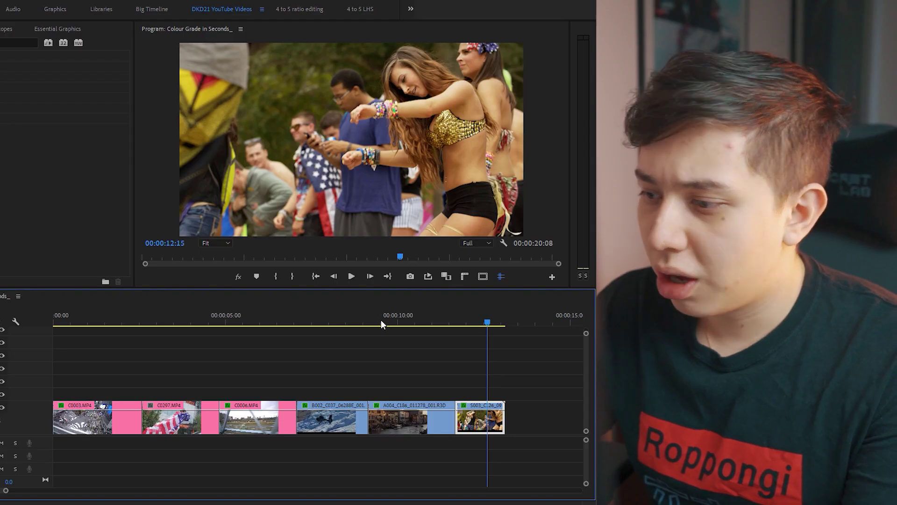
click(319, 323)
- Search Unsplash for 'cold mountains' and scroll through the snowy mountain results
mouse_move(319, 323)
mouse_down()
mouse_move(307, 321)
mouse_move(320, 320)
mouse_up()
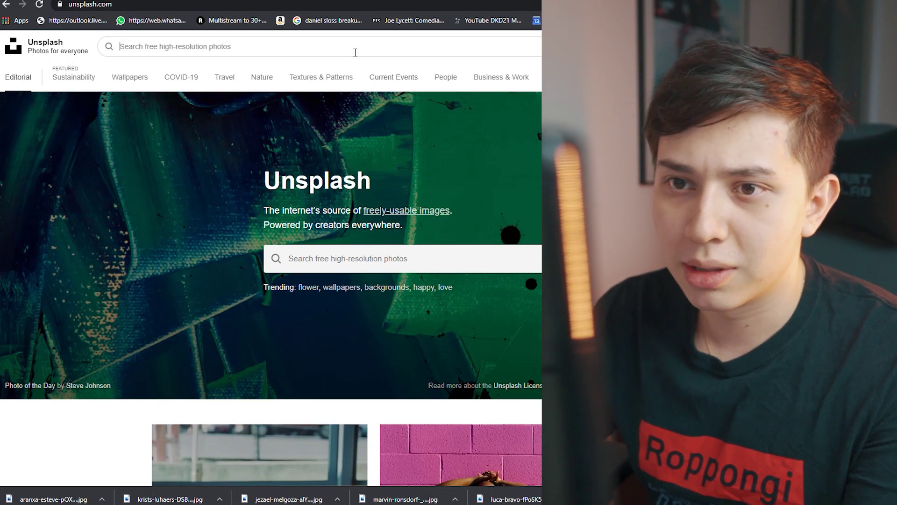
click(355, 52)
text(cold mo)
text(untains)
key(Return)
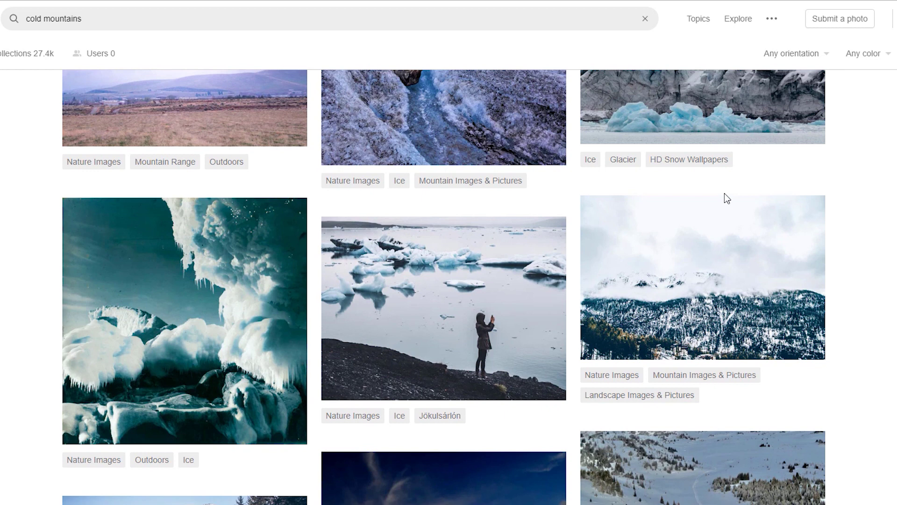
scroll(553, 257, up, 2)
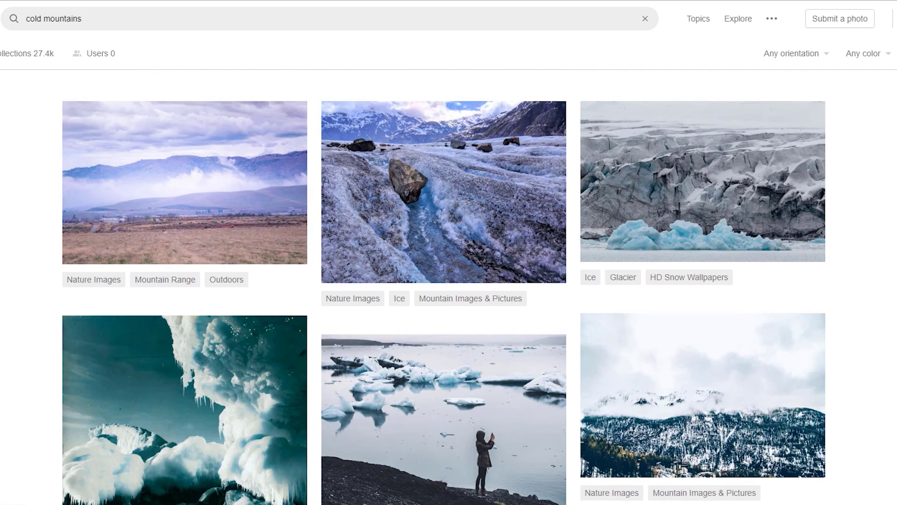
scroll(553, 256, up, 2)
scroll(444, 287, down, 10)
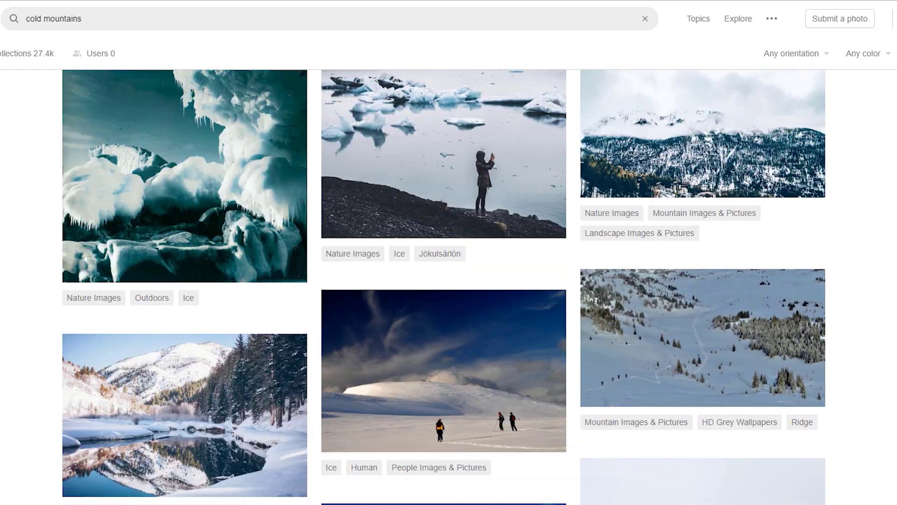
scroll(723, 181, down, 15)
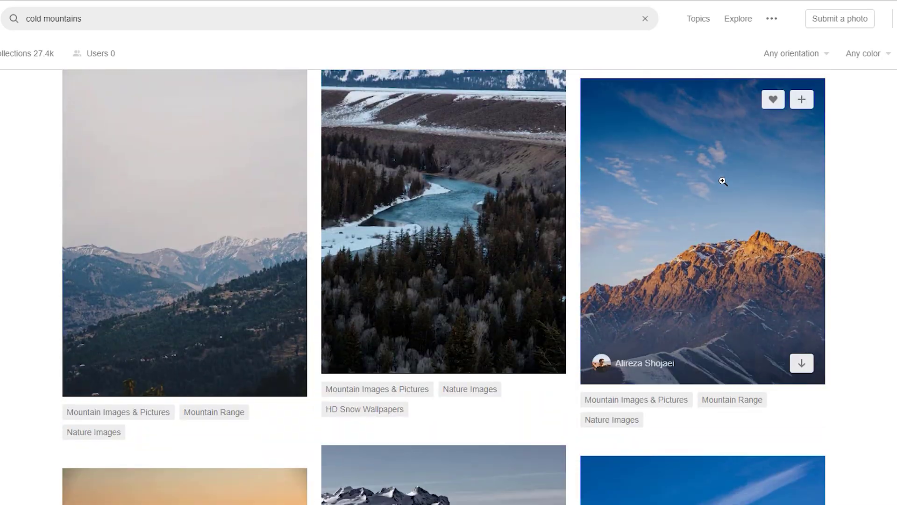
- Place the sunlit mountain peak photo after the footage clips and pick the railway image from the stack
click(723, 182)
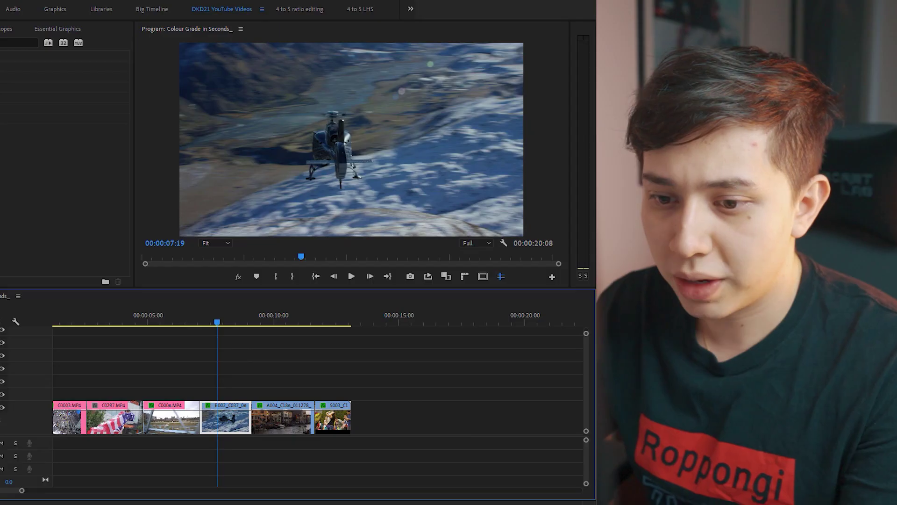
drag(181, 394, 424, 328)
click(424, 327)
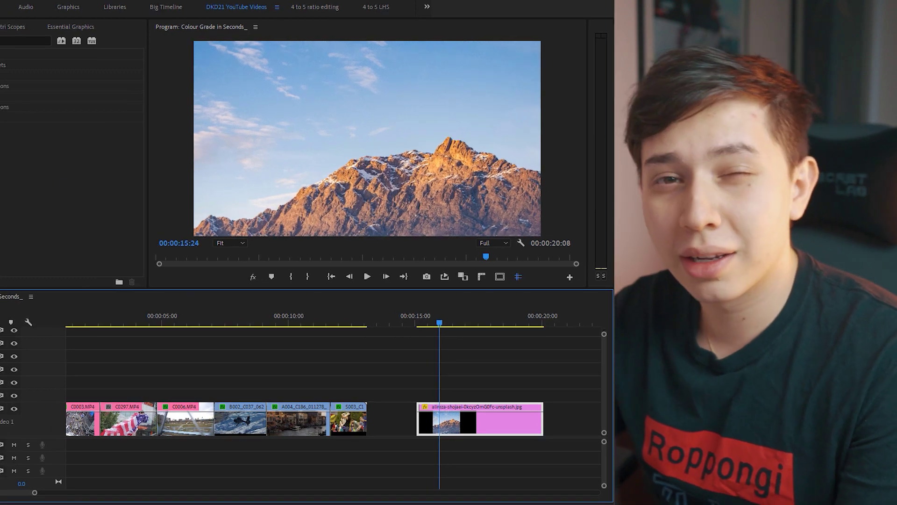
click(423, 344)
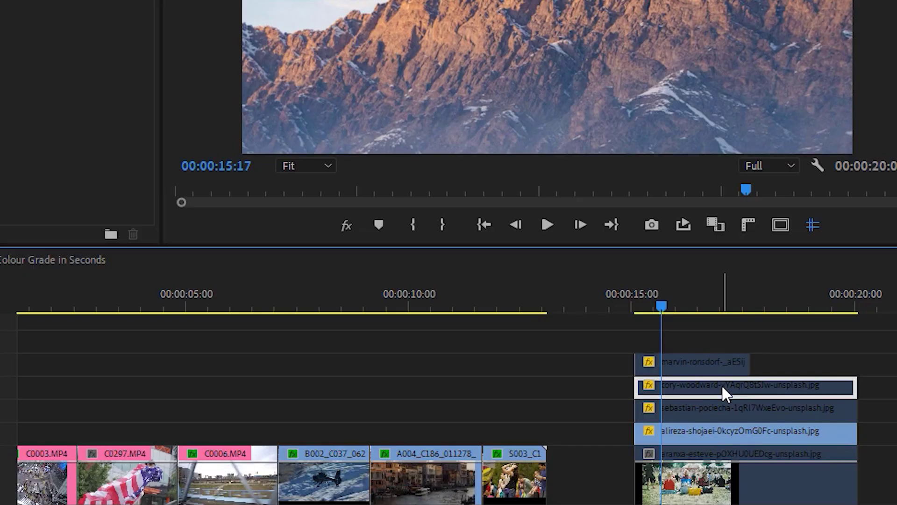
click(722, 385)
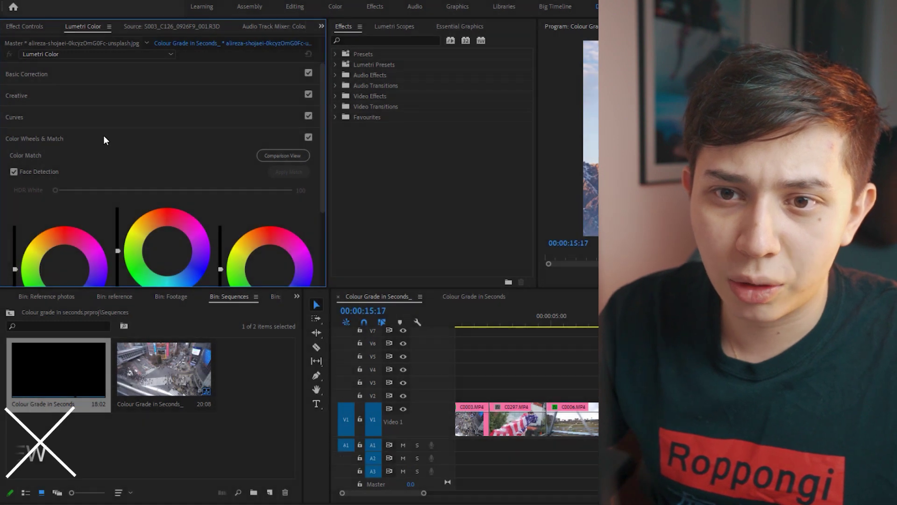
- Show Lumetri Comparison View with the mountain photo as reference beside the helicopter shot
scroll(117, 135, down, 1)
click(276, 146)
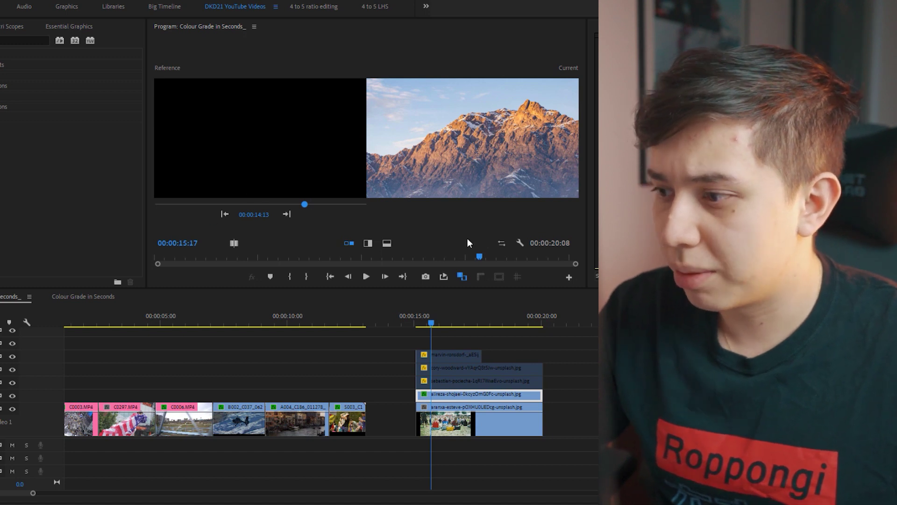
drag(302, 203, 324, 204)
drag(254, 318, 226, 317)
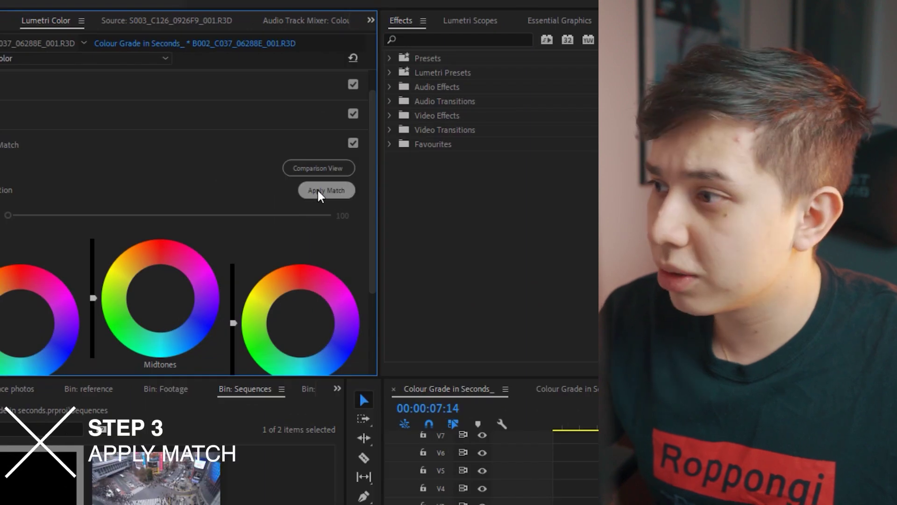
- Apply Match to grade the helicopter shot to the mountain reference and check it further in
click(318, 190)
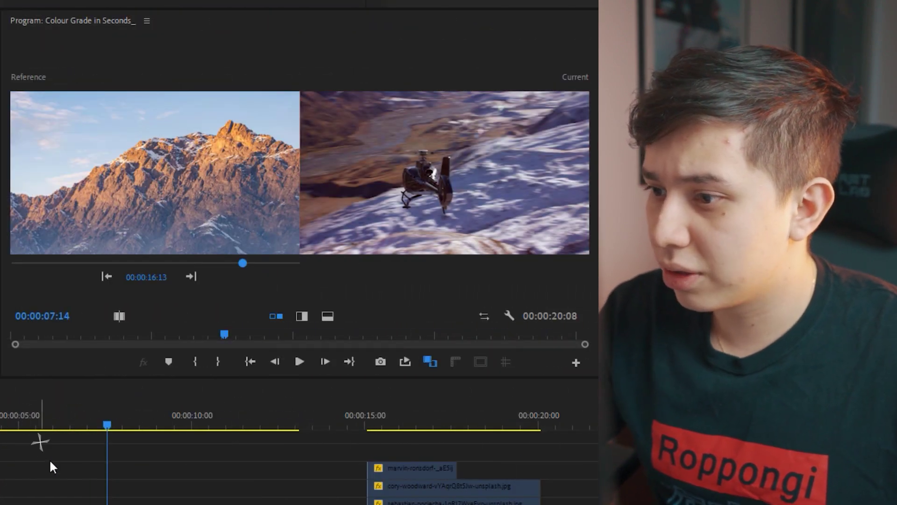
mouse_move(108, 423)
mouse_down()
mouse_move(131, 420)
mouse_move(91, 421)
mouse_up()
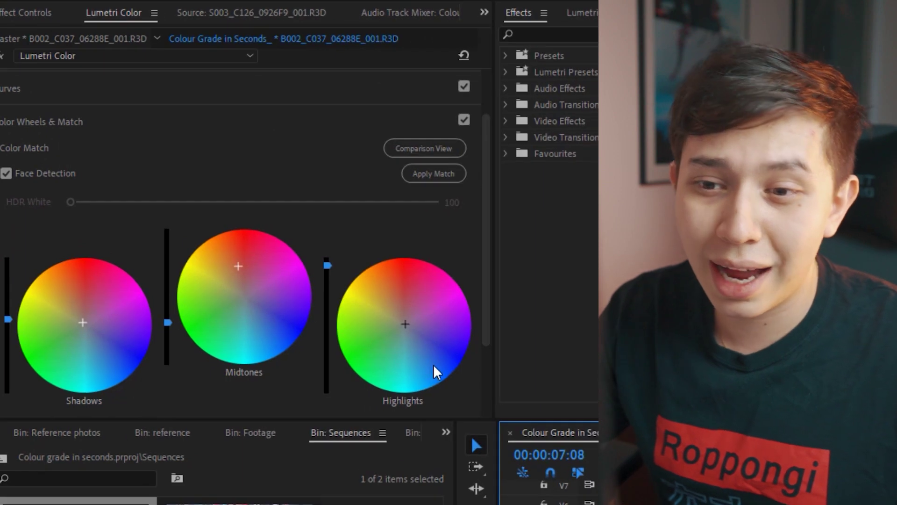
scroll(223, 271, down, 4)
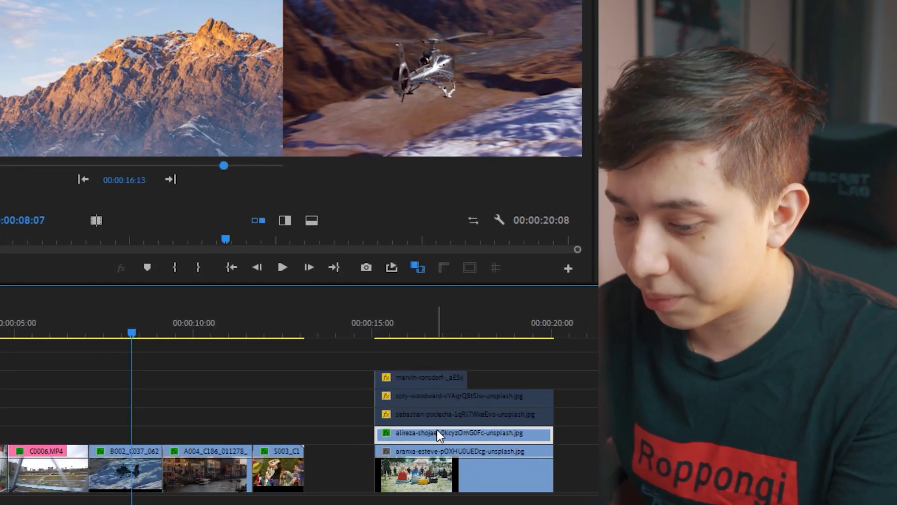
- Toggle the stacked reference images with Shift+E and make the railway photo the reference frame
key(shift+e)
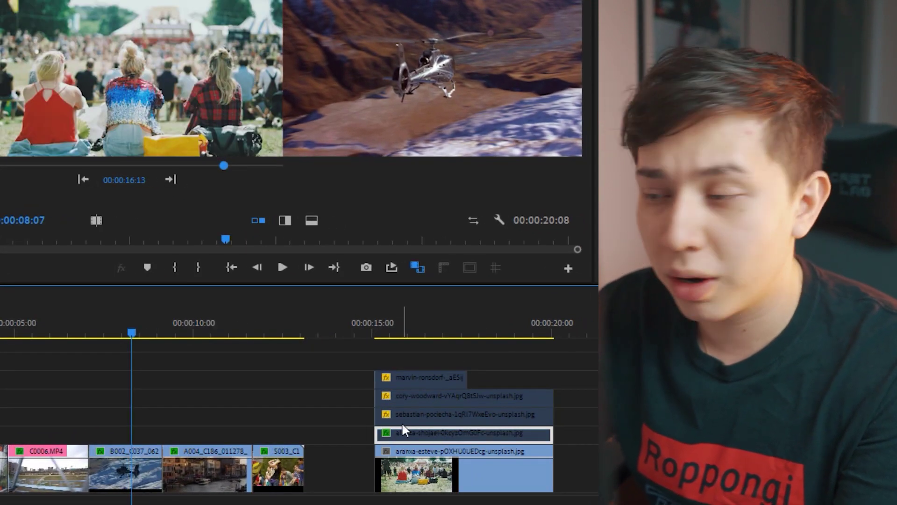
key(shift+e)
click(422, 416)
key(shift+e)
key(shift+e)
click(418, 402)
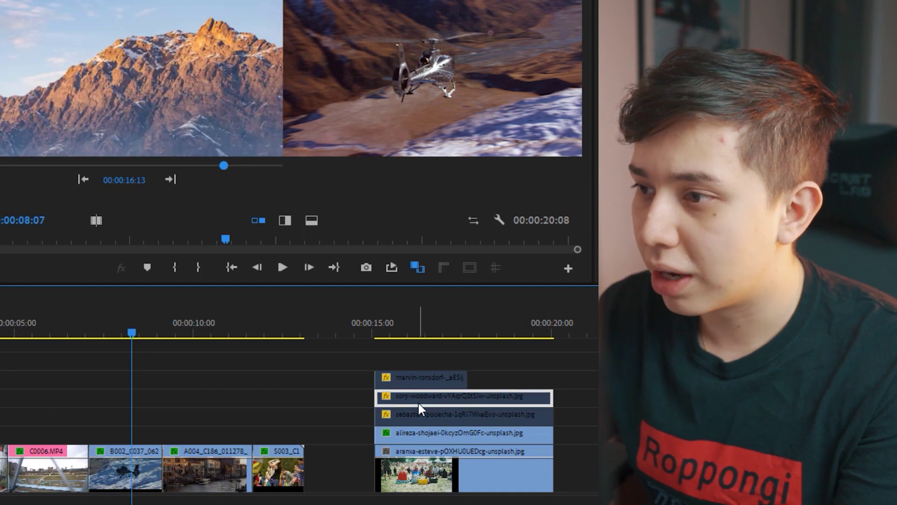
key(shift+e)
click(223, 165)
drag(204, 172, 222, 170)
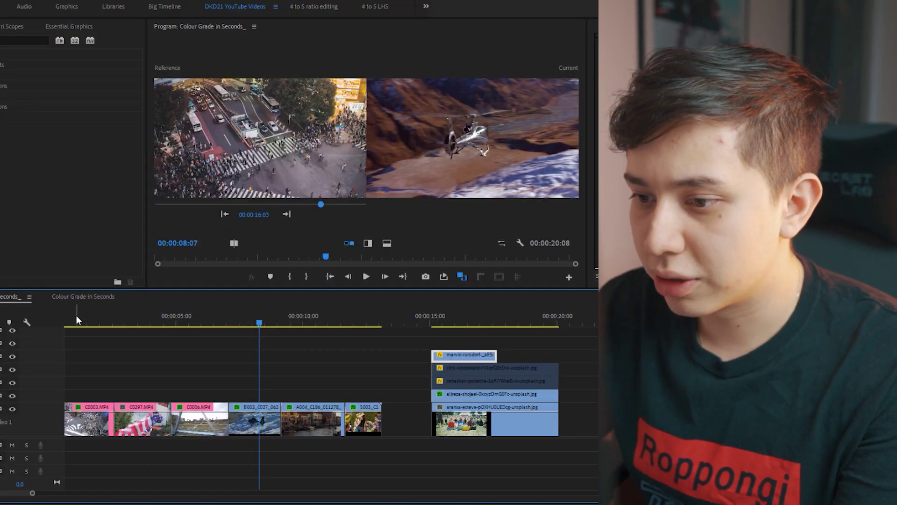
- Return to the sequence start and Apply Match on the Shibuya crossing clip
key(Home)
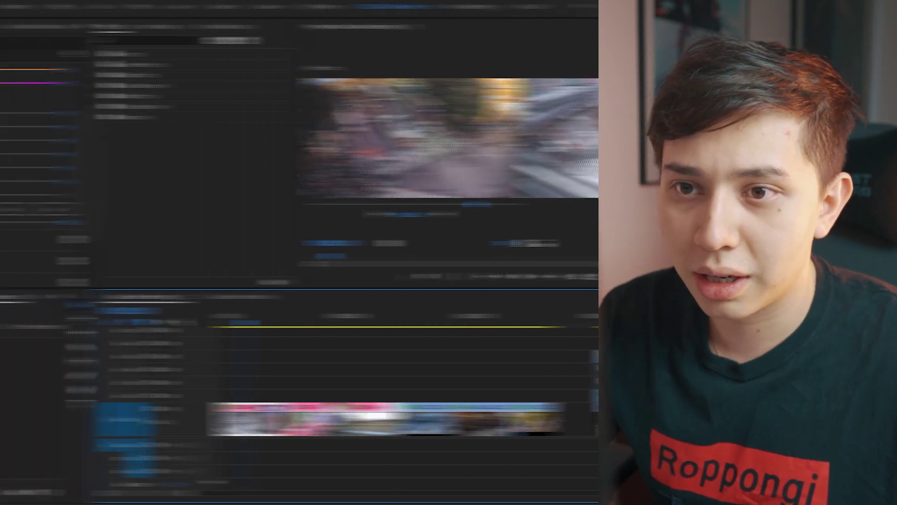
scroll(113, 181, down, 2)
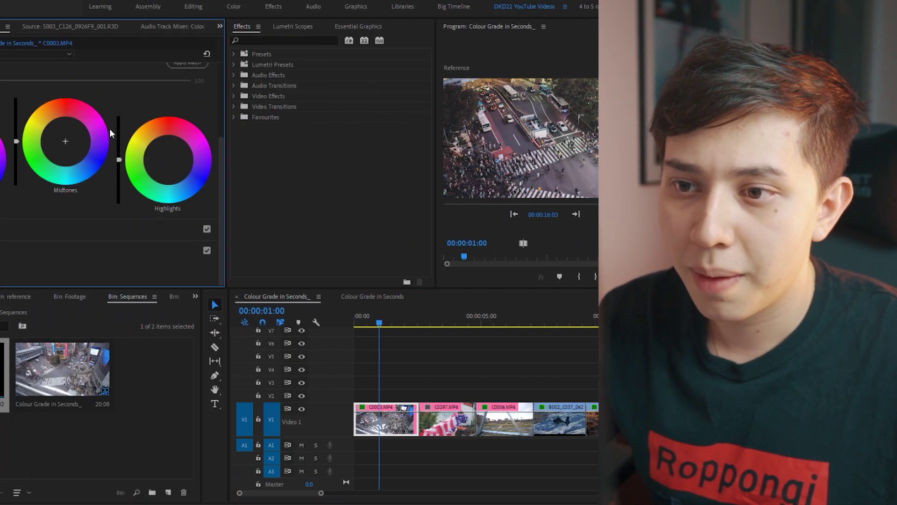
click(196, 105)
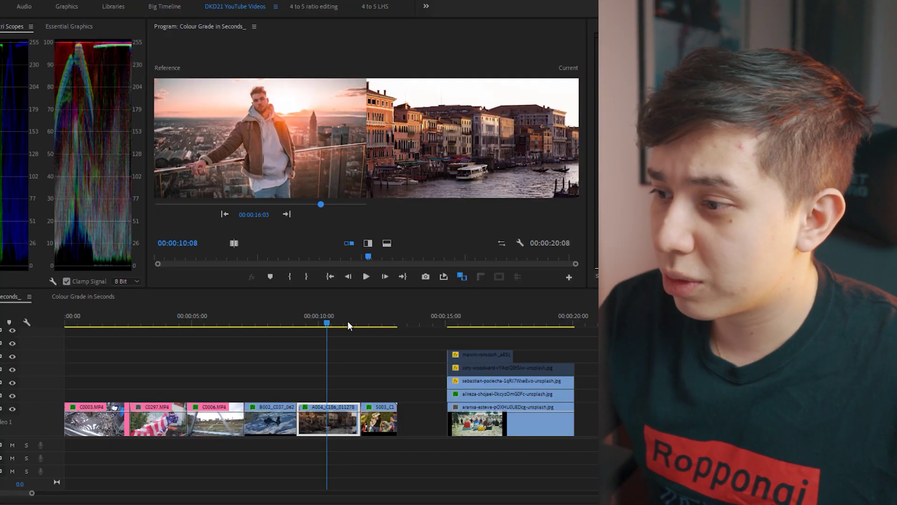
- Export the Venice canal clip's Lumetri look as a .cube LUT into the Pictures folder
click(331, 321)
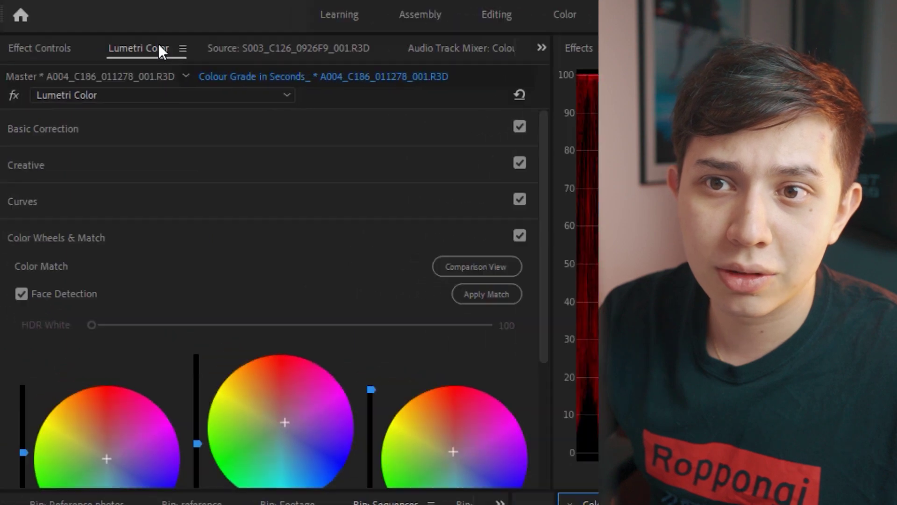
click(185, 49)
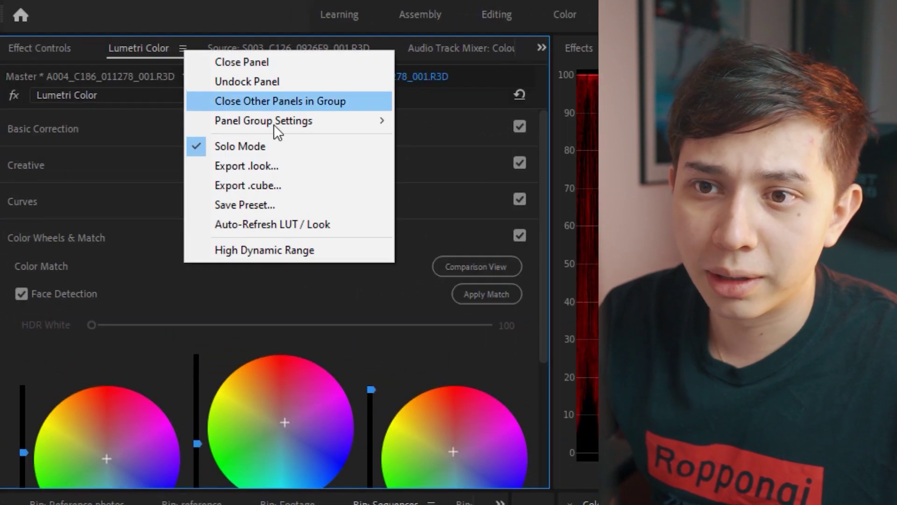
click(315, 188)
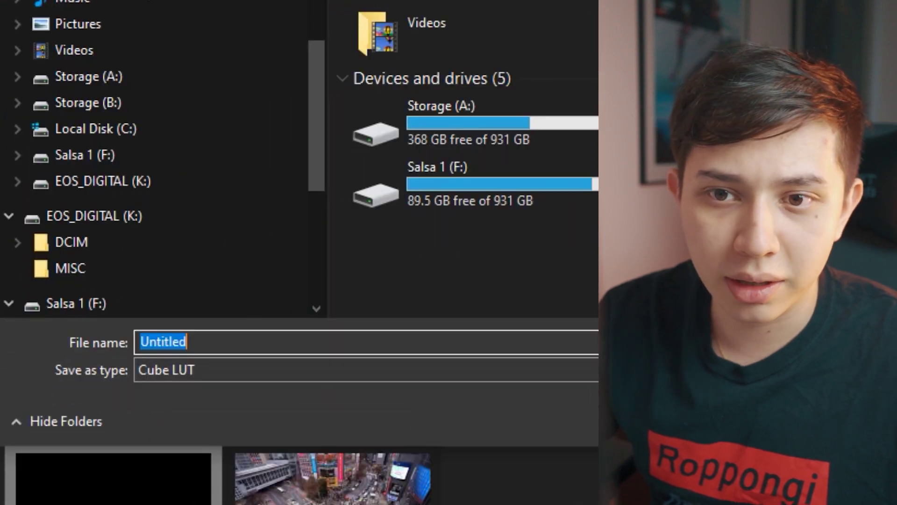
click(176, 27)
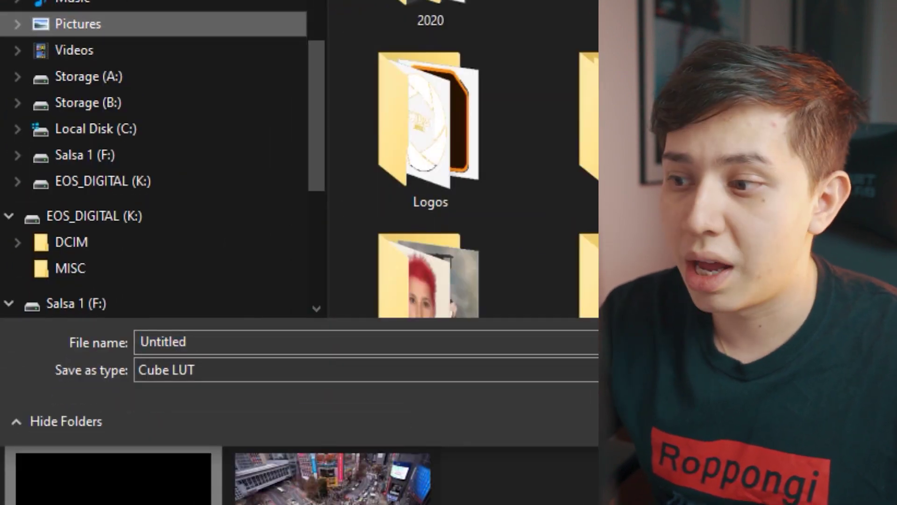